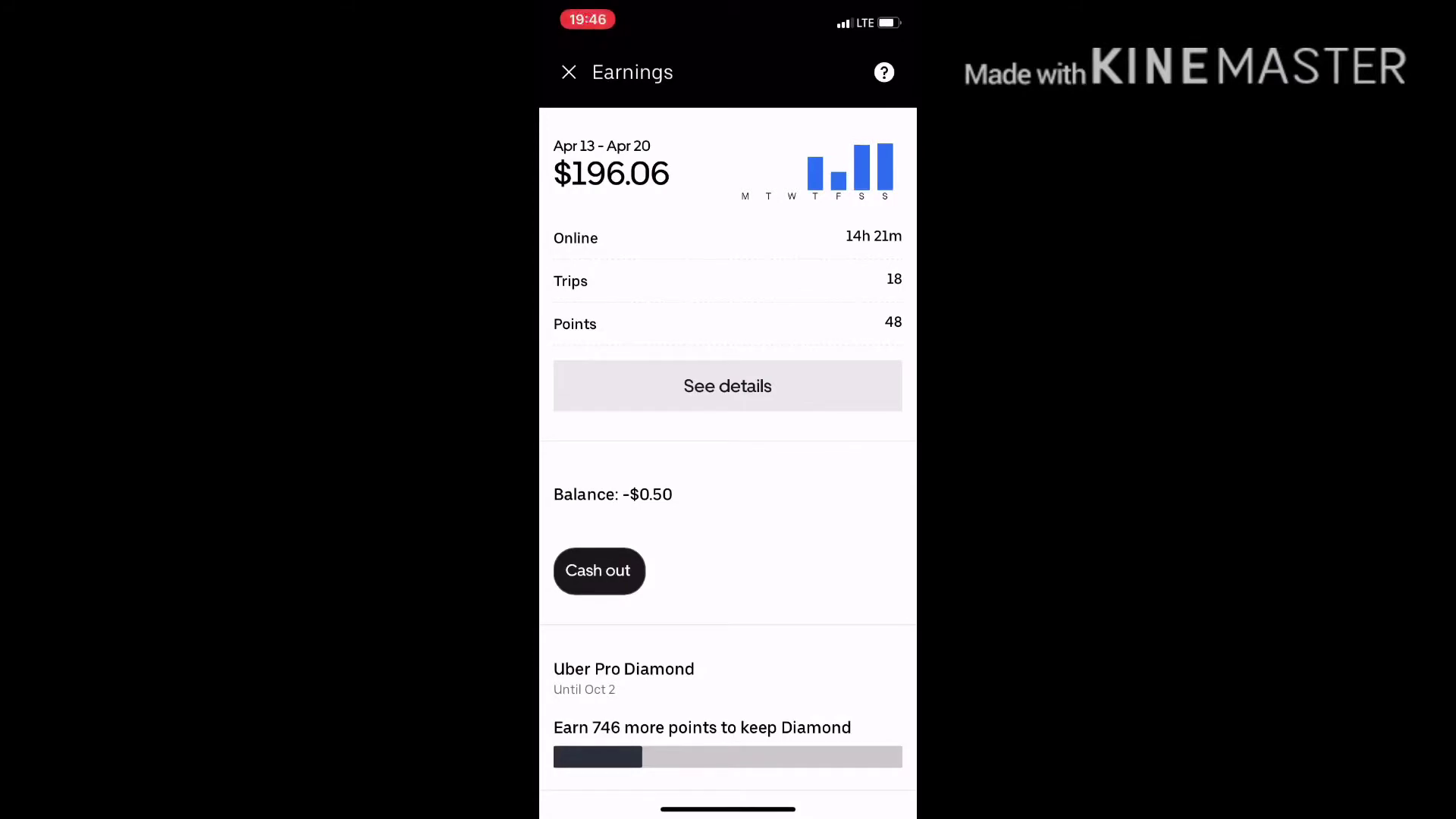
Step: Enter Uber's 196.06 earnings in Calculator and add it with plus
drag(729, 810, 728, 512)
drag(592, 341, 796, 342)
click(728, 409)
click(592, 622)
click(773, 441)
click(773, 532)
click(773, 712)
click(591, 712)
click(773, 531)
click(863, 621)
Step: Check Instacart Shopper's current week earnings of $24.65
drag(728, 810, 728, 683)
mouse_move(592, 410)
mouse_down()
mouse_move(866, 410)
mouse_move(820, 410)
mouse_up()
click(683, 410)
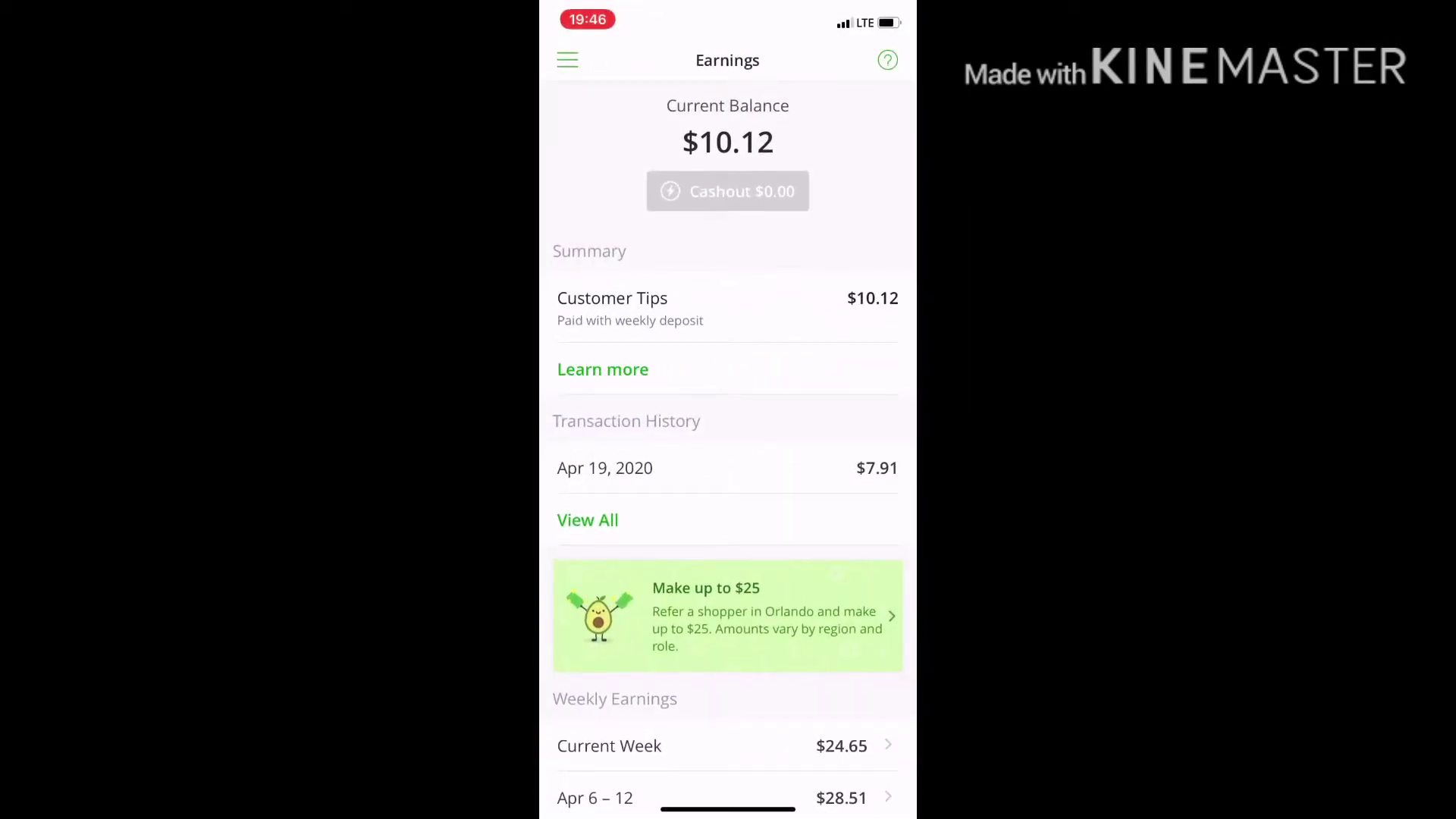
scroll(728, 455, down, 2)
click(729, 588)
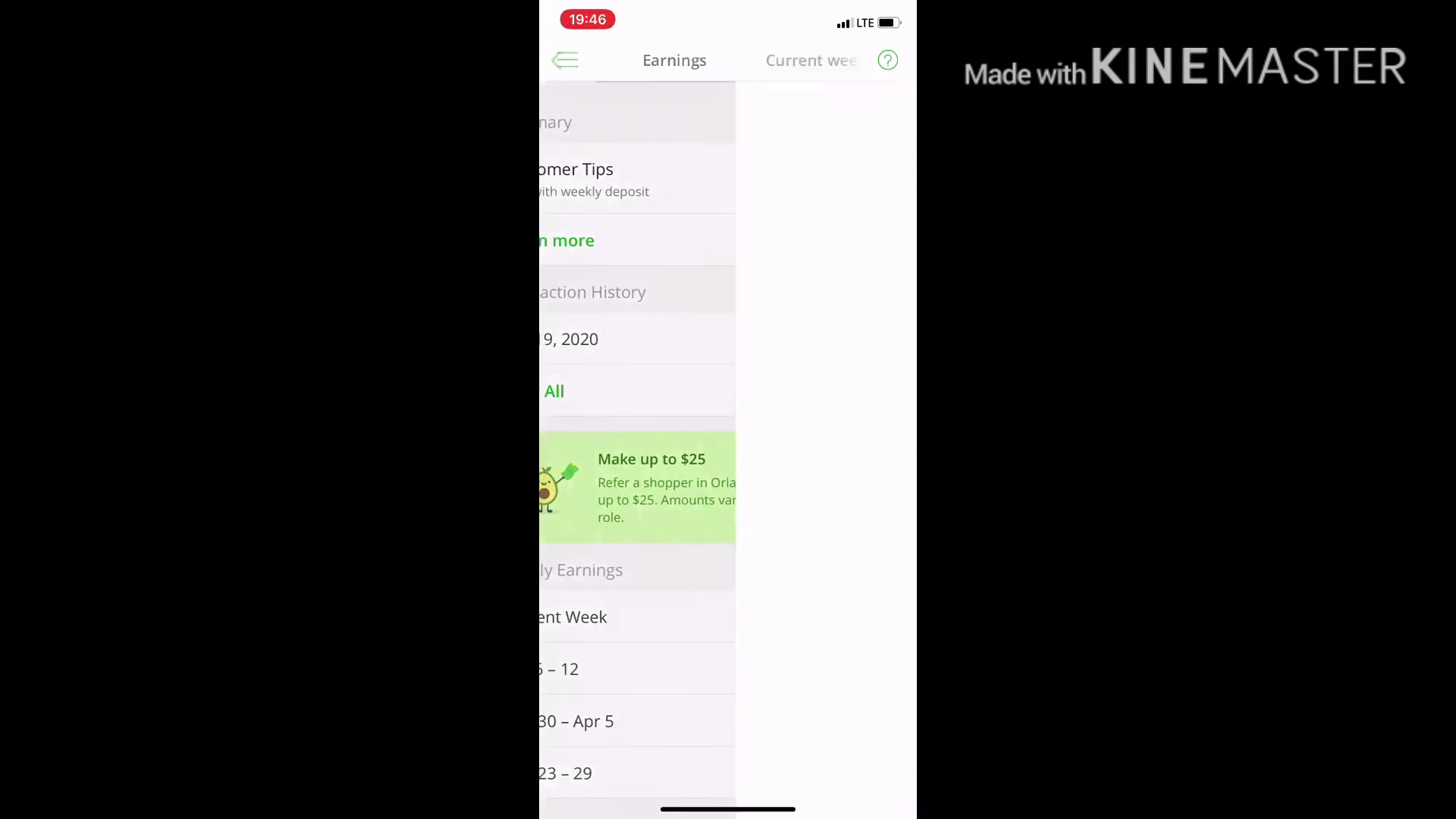
Step: Add Instacart's 24.65 in Calculator for a running total of 220.71
drag(728, 810, 729, 683)
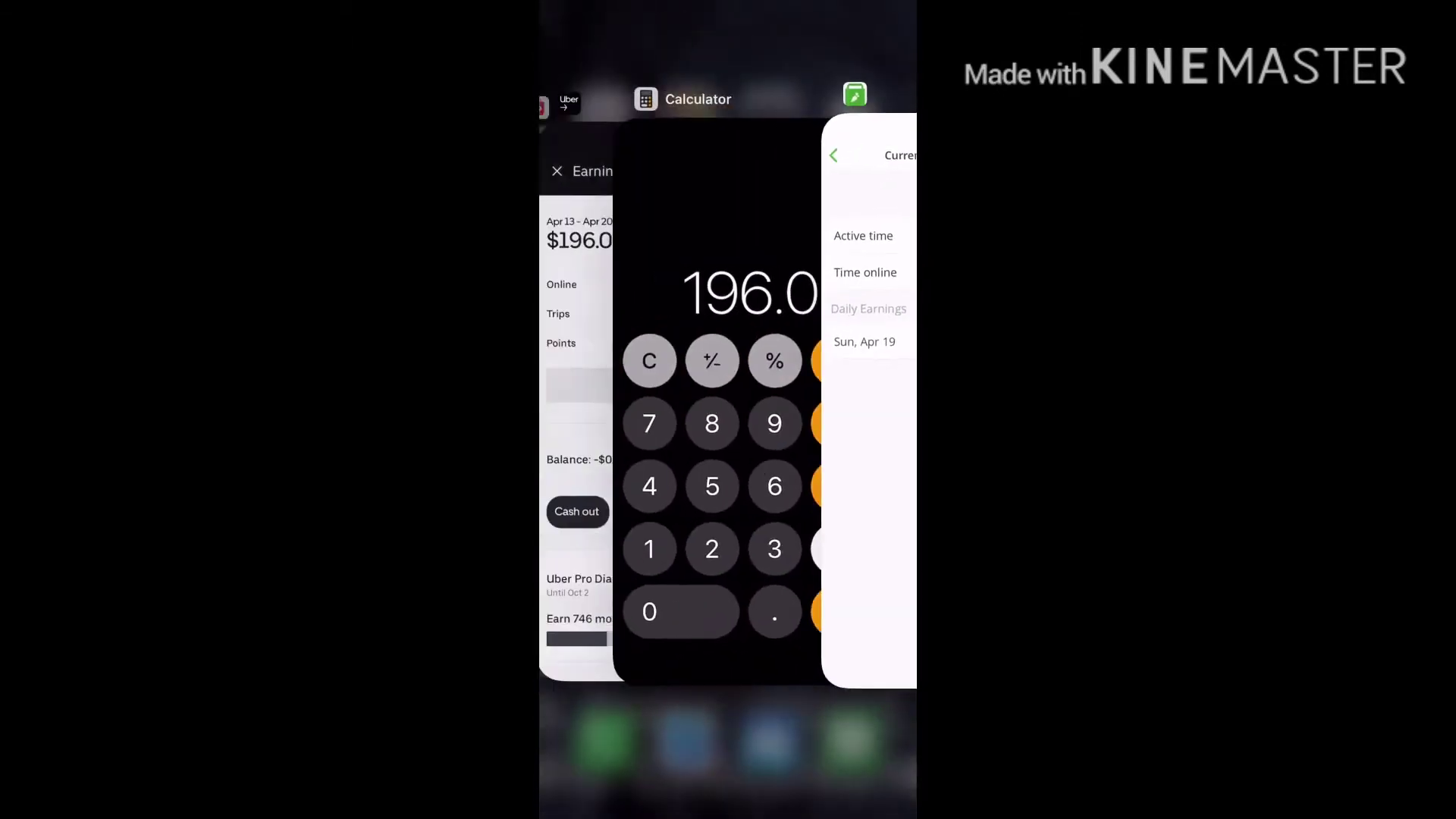
click(729, 398)
click(683, 623)
click(592, 531)
click(772, 713)
click(773, 531)
click(683, 531)
click(863, 623)
Step: Switch to DoorDash Dasher earnings, showing $316.23 this week
drag(728, 811, 729, 683)
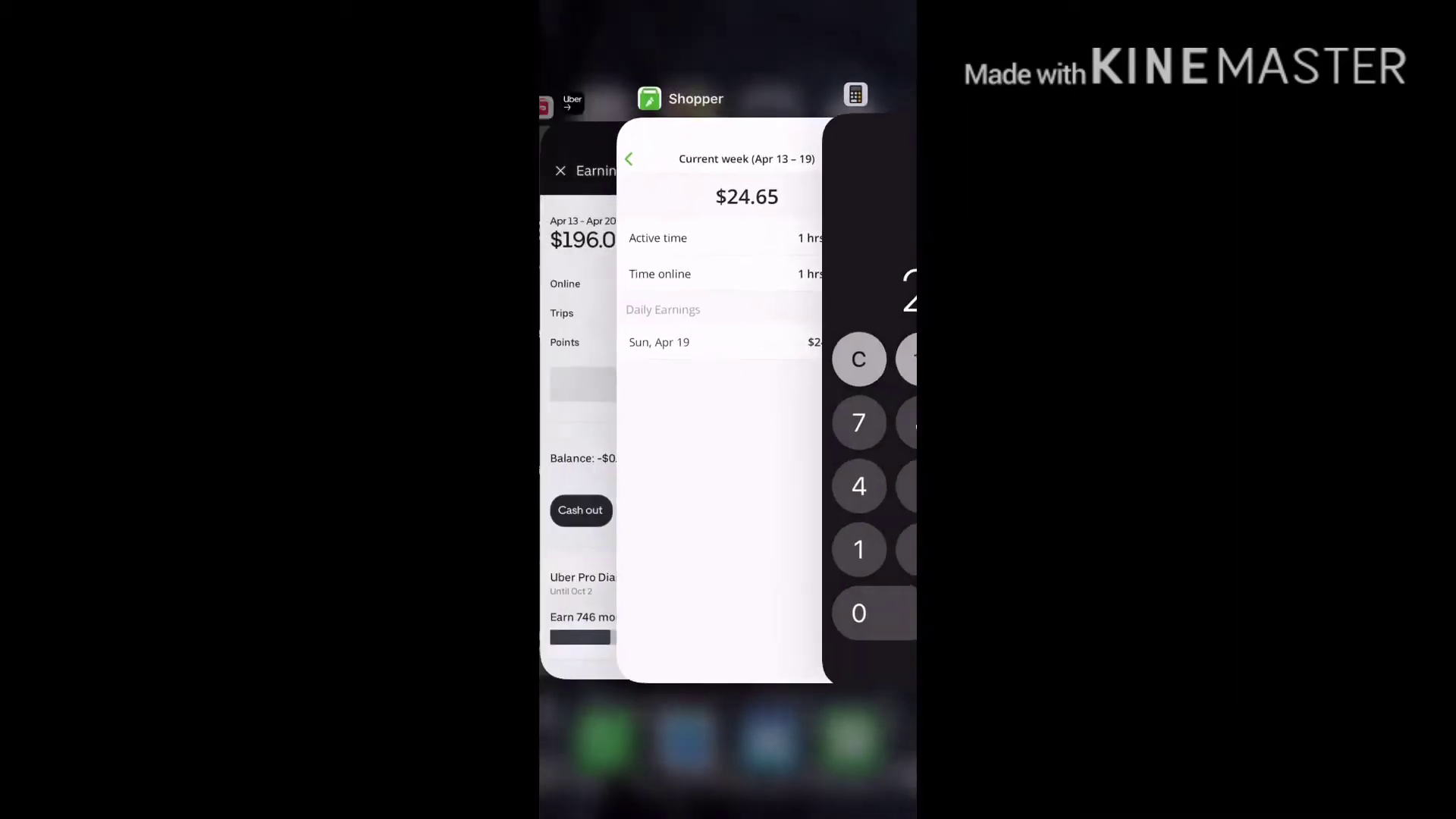
drag(637, 398, 887, 398)
click(626, 341)
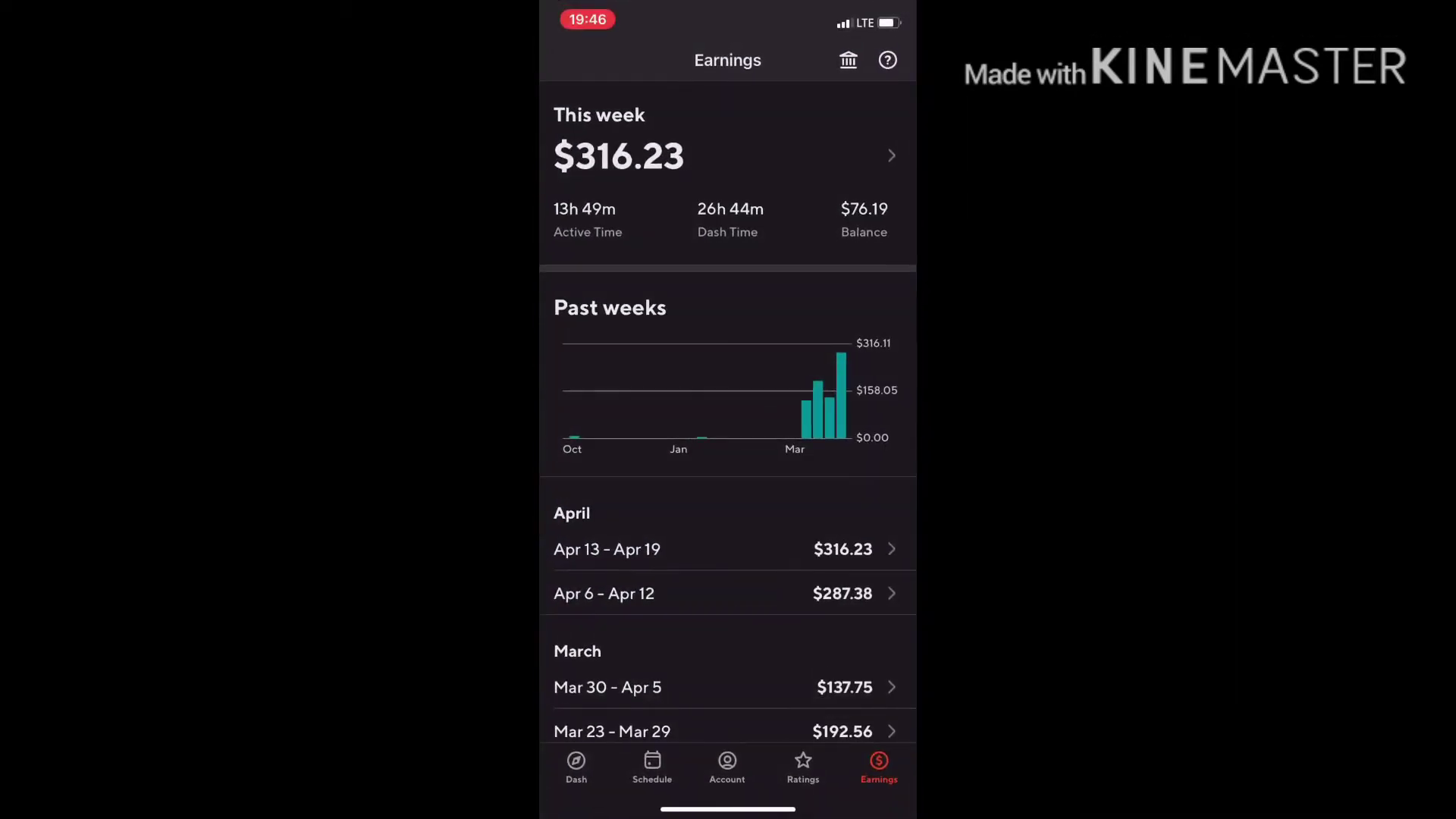
Step: Add Dasher's 316.23 to the running total in Calculator
drag(728, 810, 728, 682)
drag(638, 398, 887, 399)
click(728, 399)
click(773, 622)
click(592, 622)
click(772, 531)
click(772, 714)
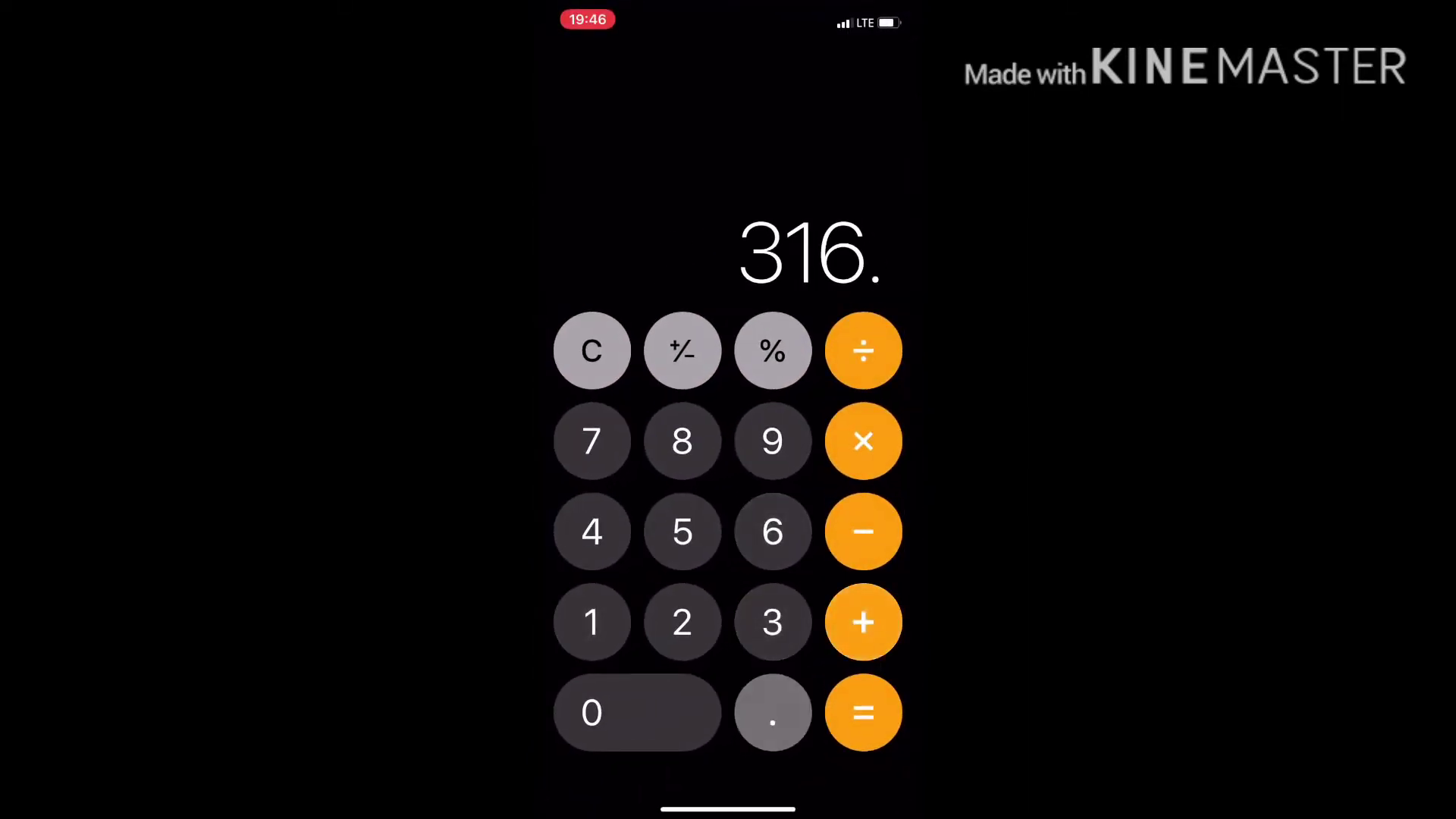
click(682, 622)
click(772, 622)
click(864, 622)
Step: Add an extra 35.00 and total everything to 571.94
click(773, 623)
click(683, 532)
click(773, 713)
click(592, 714)
click(864, 713)
mouse_move(728, 811)
mouse_down()
mouse_move(715, 775)
mouse_move(887, 786)
mouse_up()
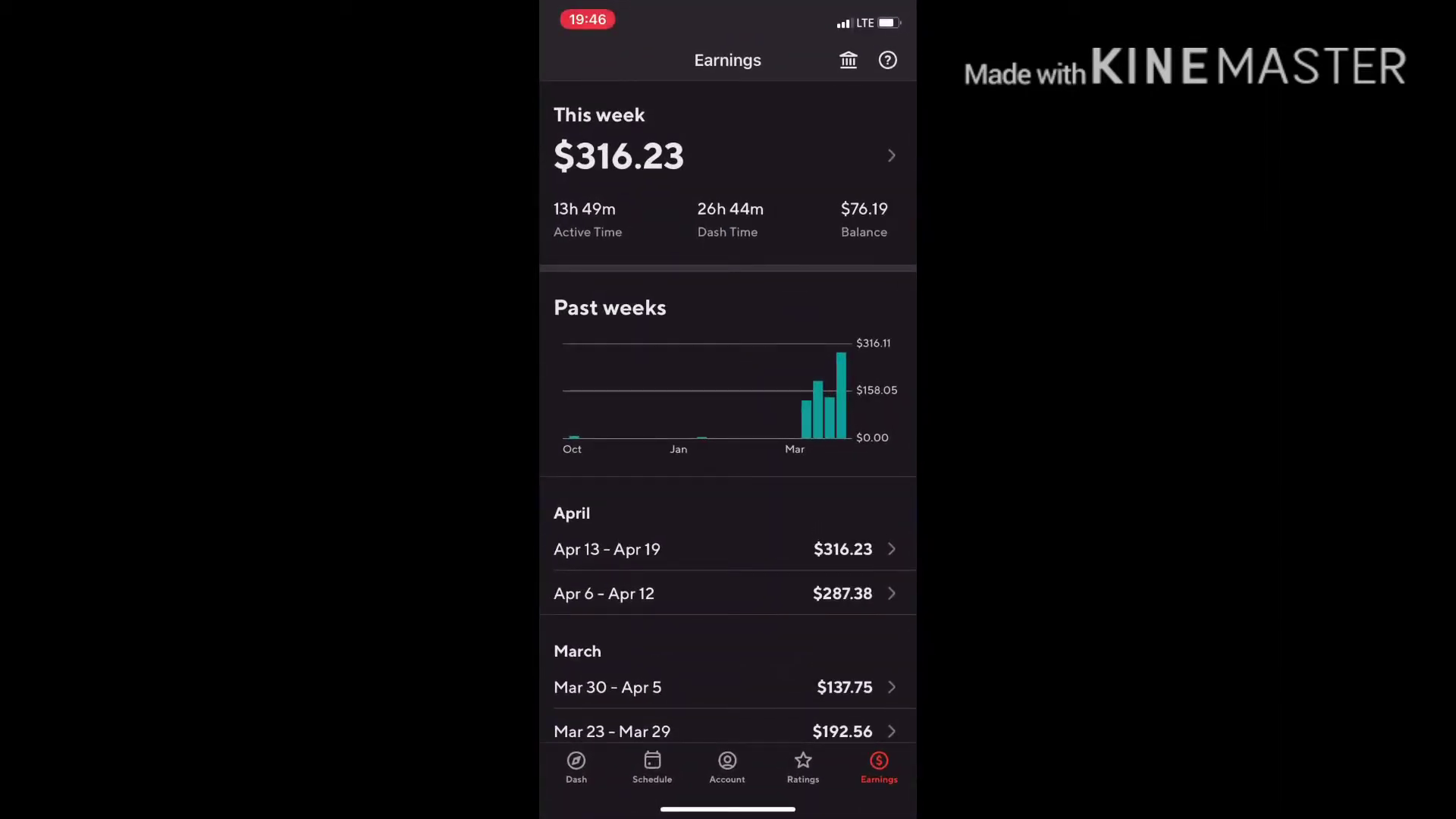
Step: Revisit Instacart Shopper's $24.65 week, then Uber Driver's $196.06 weekly earnings
drag(728, 810, 729, 684)
drag(615, 455, 911, 455)
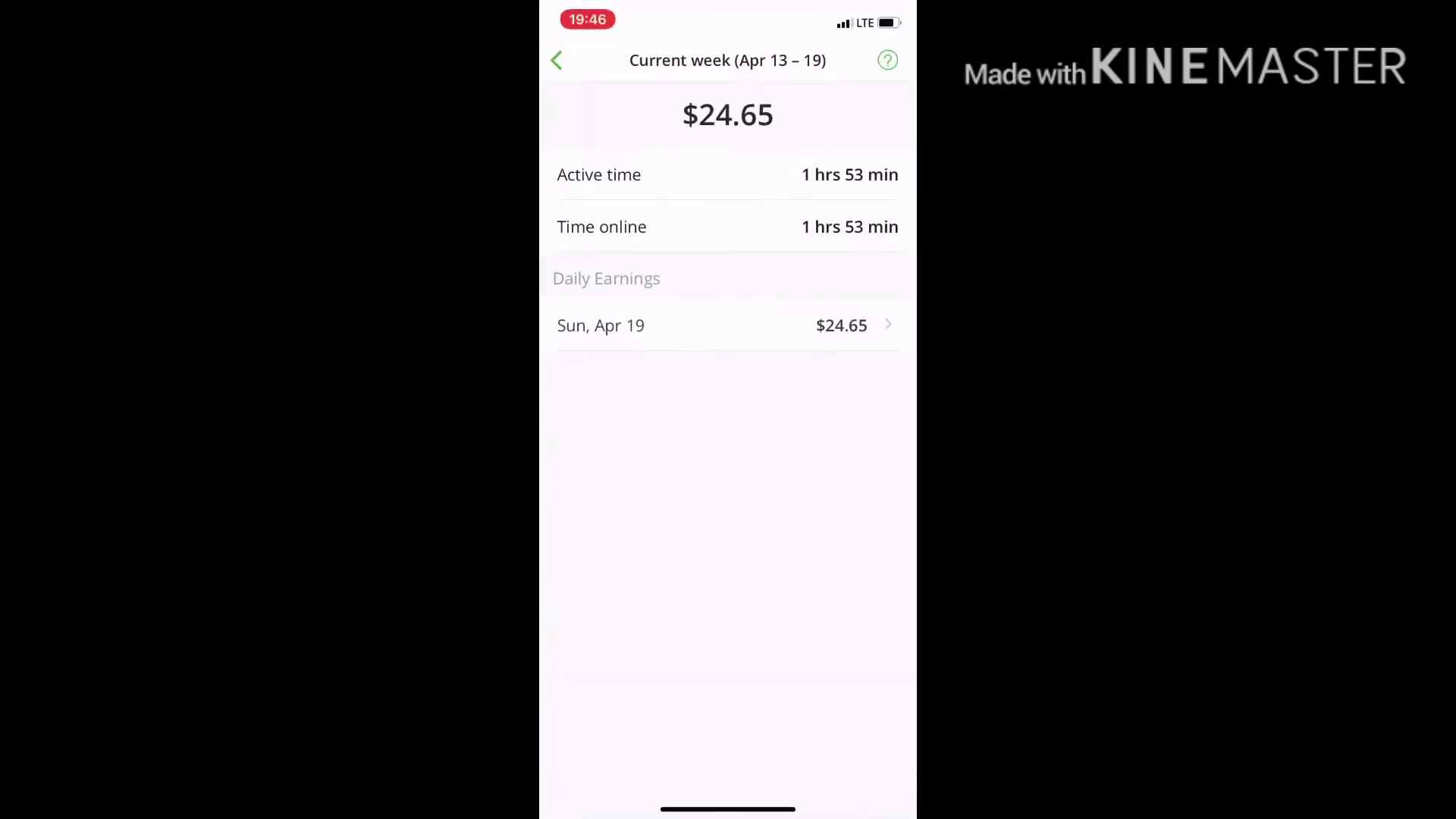
drag(728, 811, 729, 682)
mouse_move(637, 455)
mouse_down()
mouse_move(864, 456)
mouse_move(819, 455)
mouse_up()
click(660, 456)
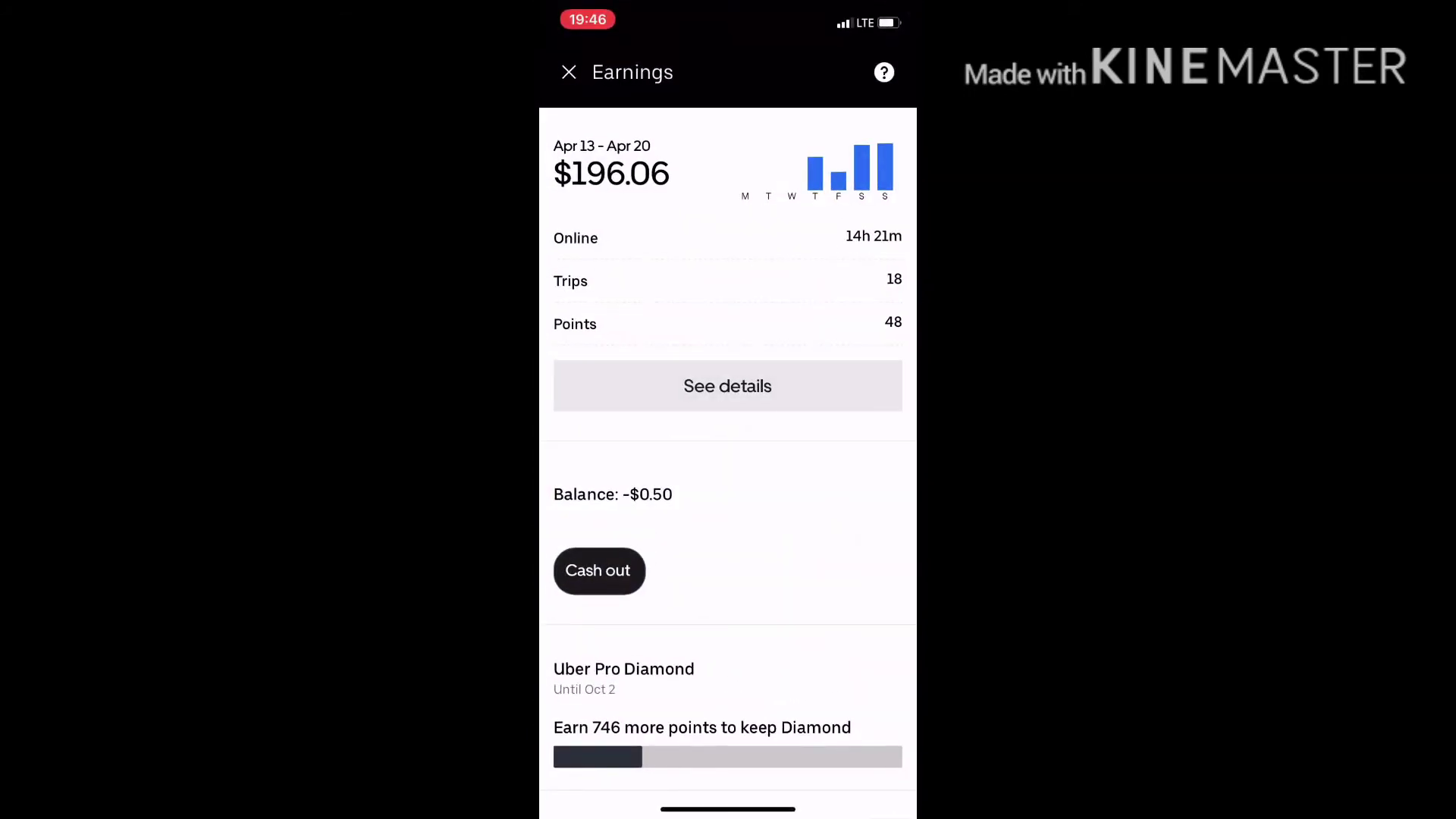
Step: Divide the 571.94 total by 30 for an hourly rate of 19.0646667, then clear it
drag(728, 810, 728, 683)
drag(638, 456, 865, 455)
click(672, 251)
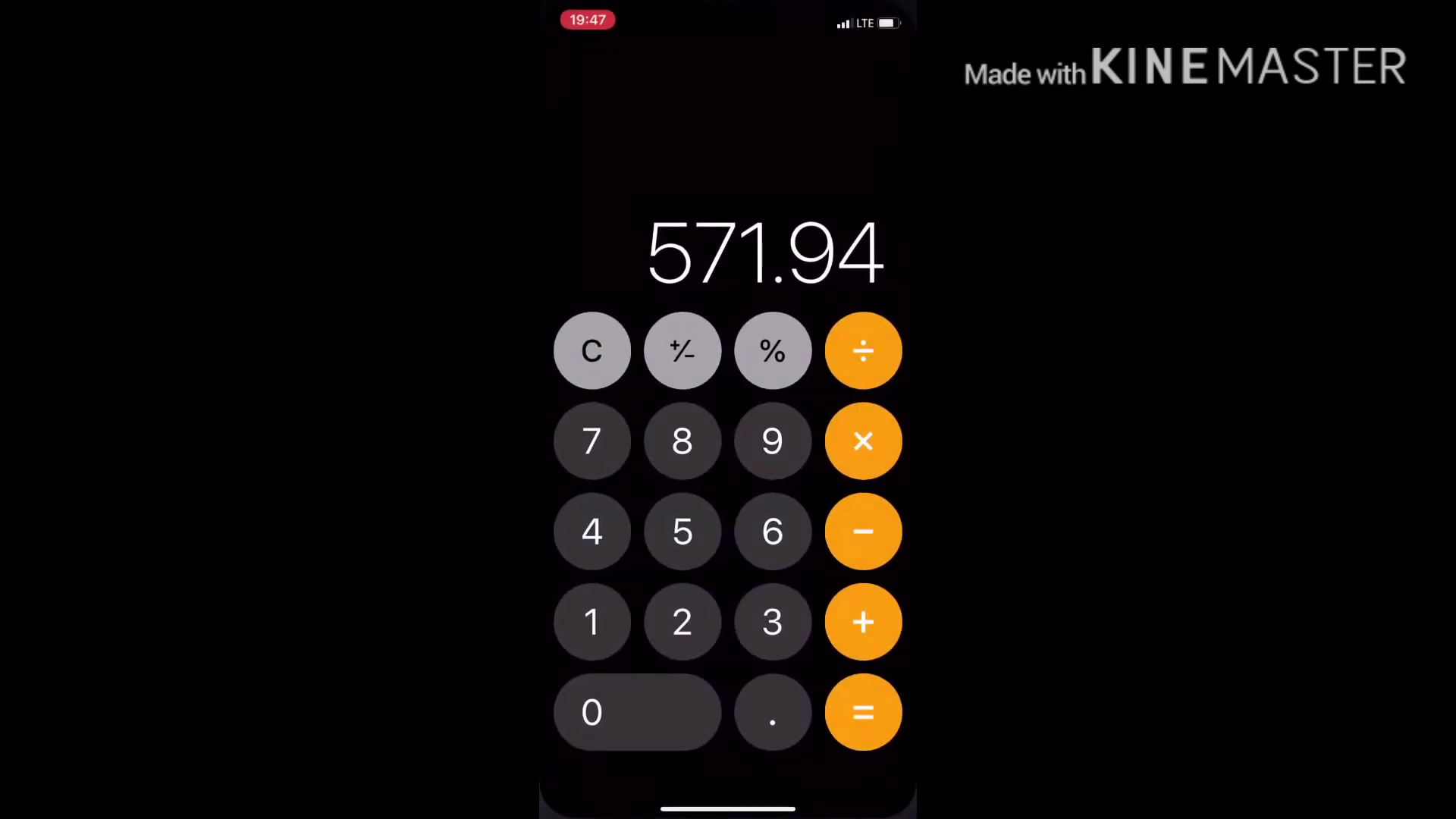
click(863, 350)
click(772, 622)
click(591, 713)
click(863, 712)
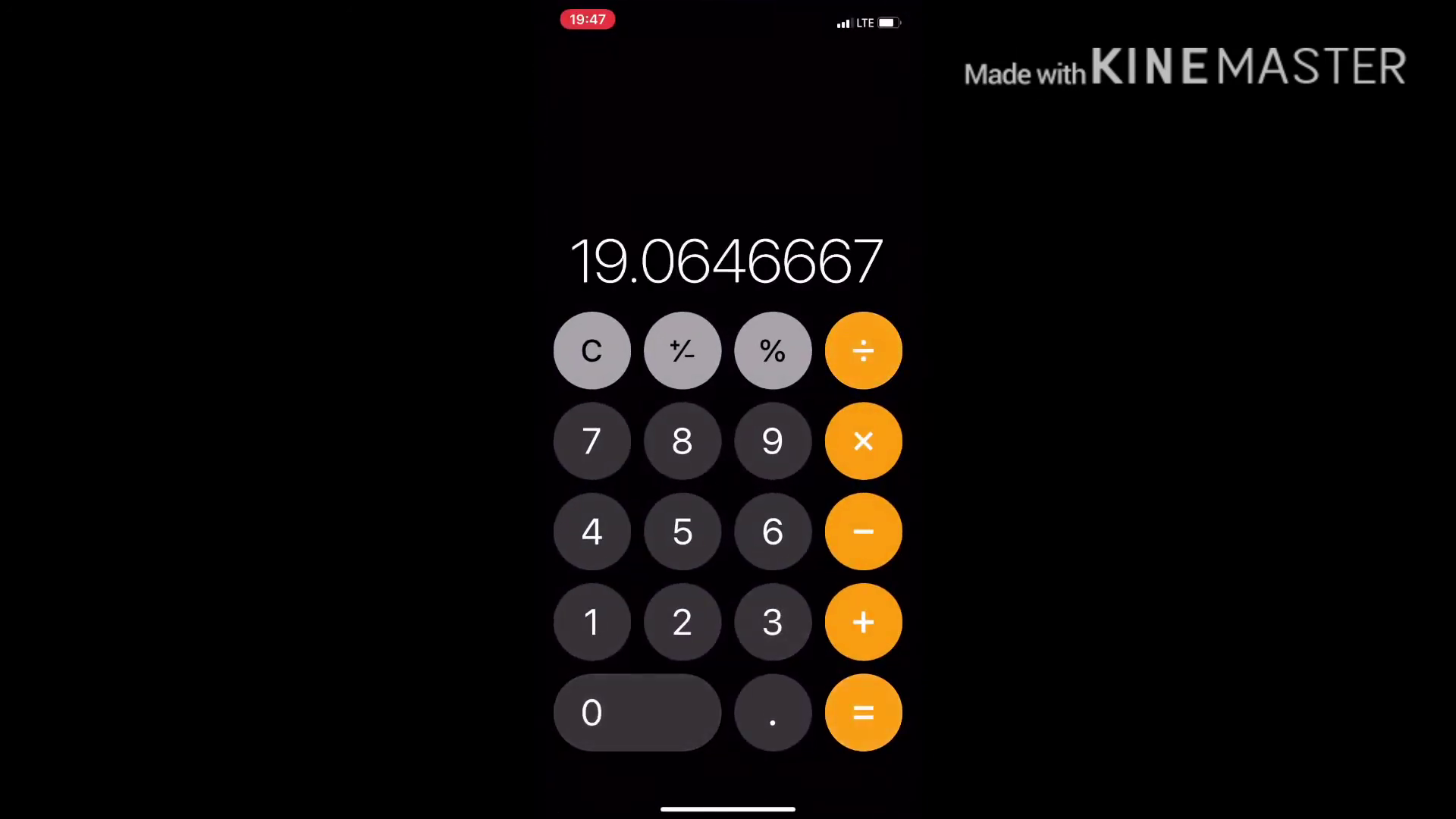
click(592, 350)
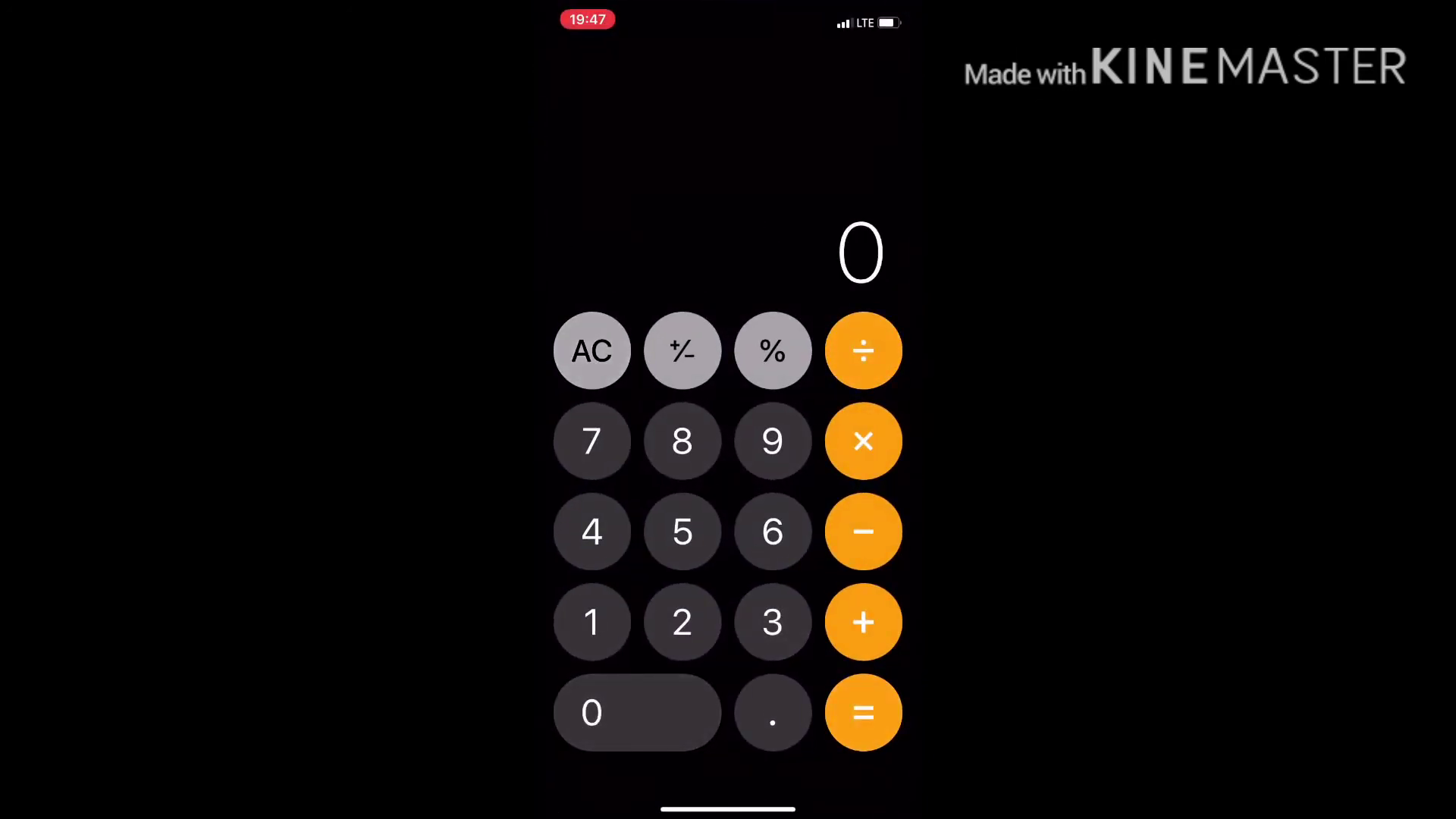
Step: Switch through Uber Driver to DoorDash Dasher's $316.23 weekly earnings page
drag(728, 811, 729, 682)
drag(637, 456, 865, 455)
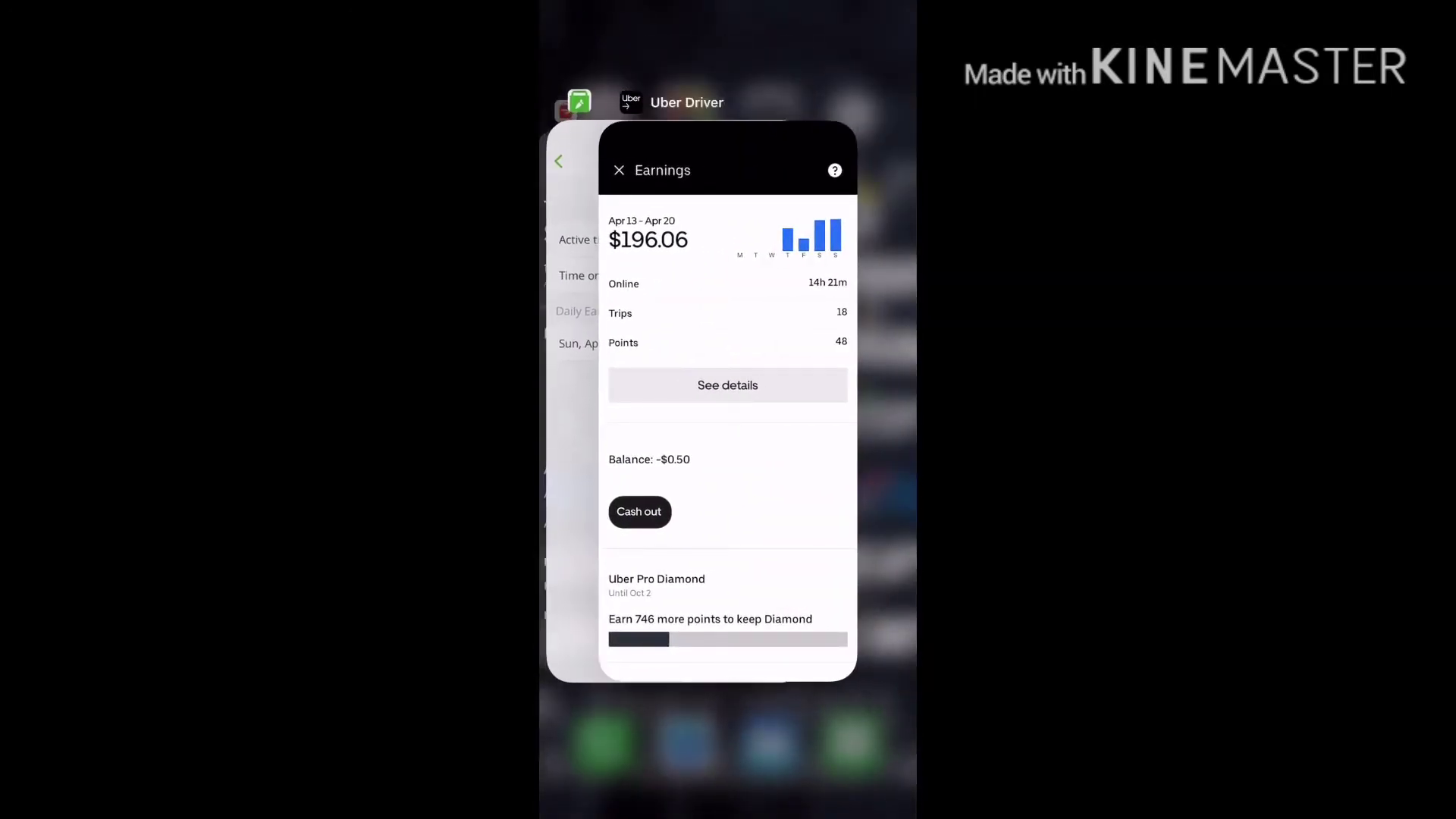
drag(682, 455, 888, 455)
click(842, 399)
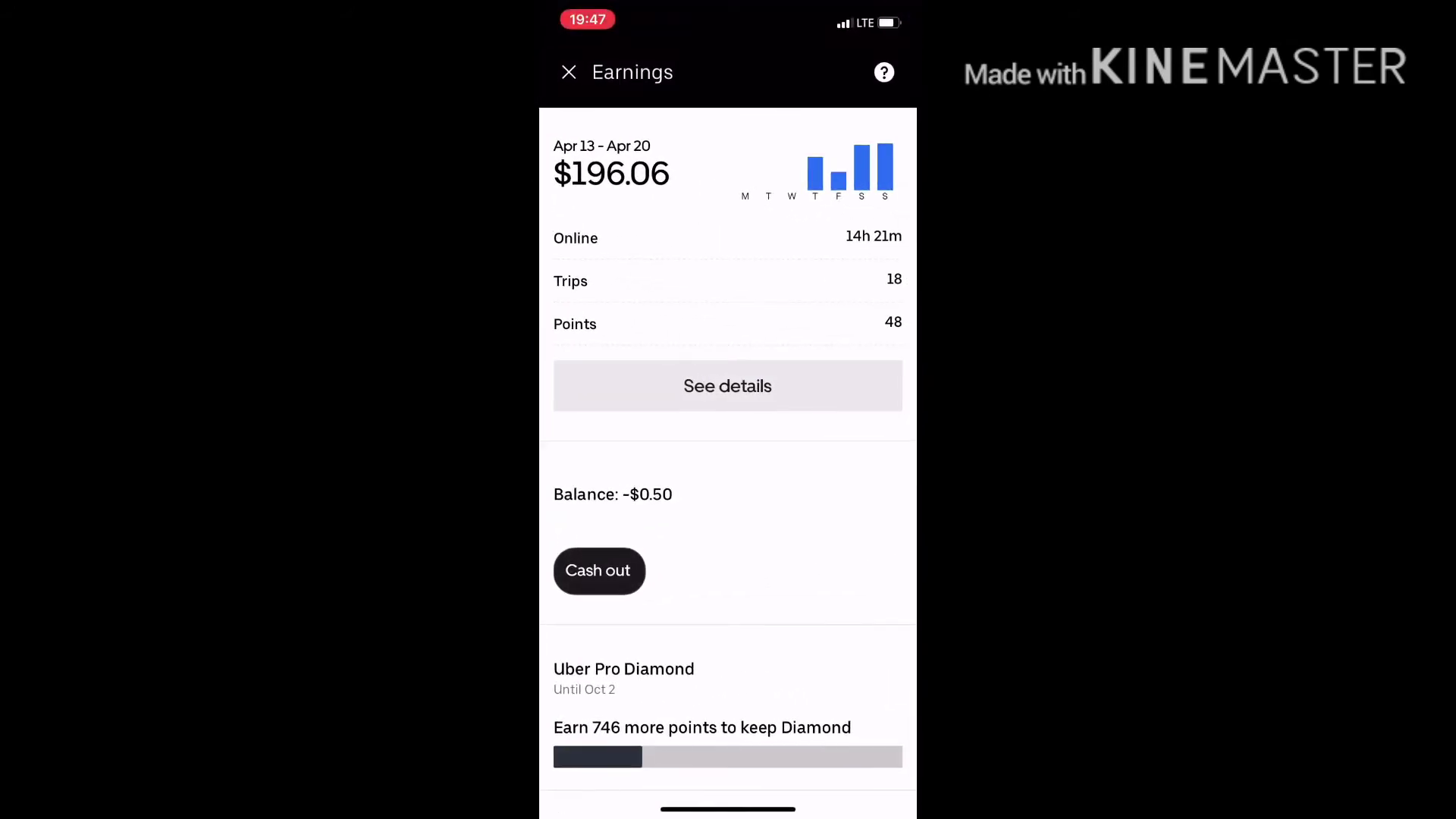
drag(728, 808, 820, 455)
click(728, 398)
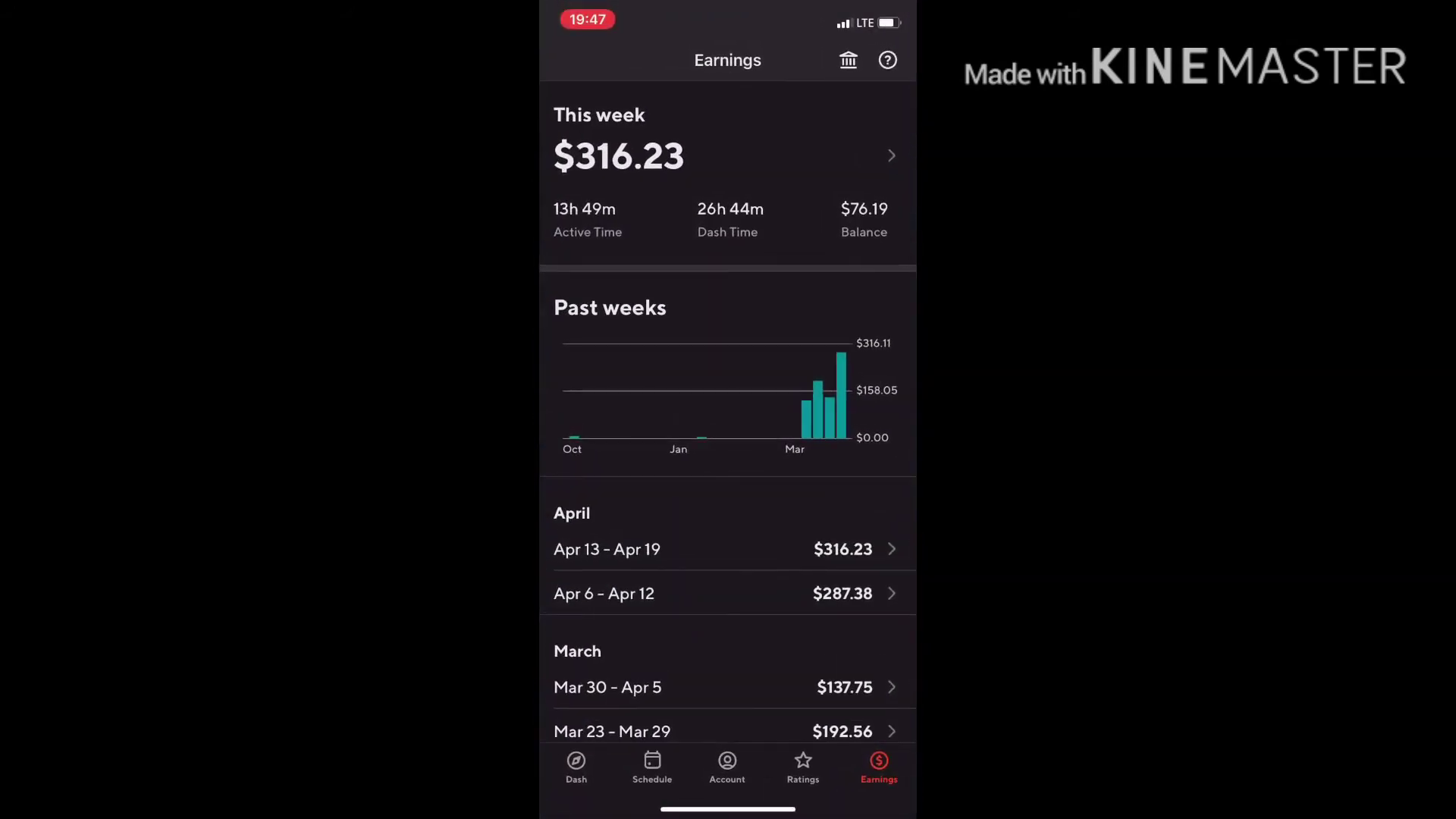
scroll(729, 410, up, 2)
scroll(728, 409, down, 3)
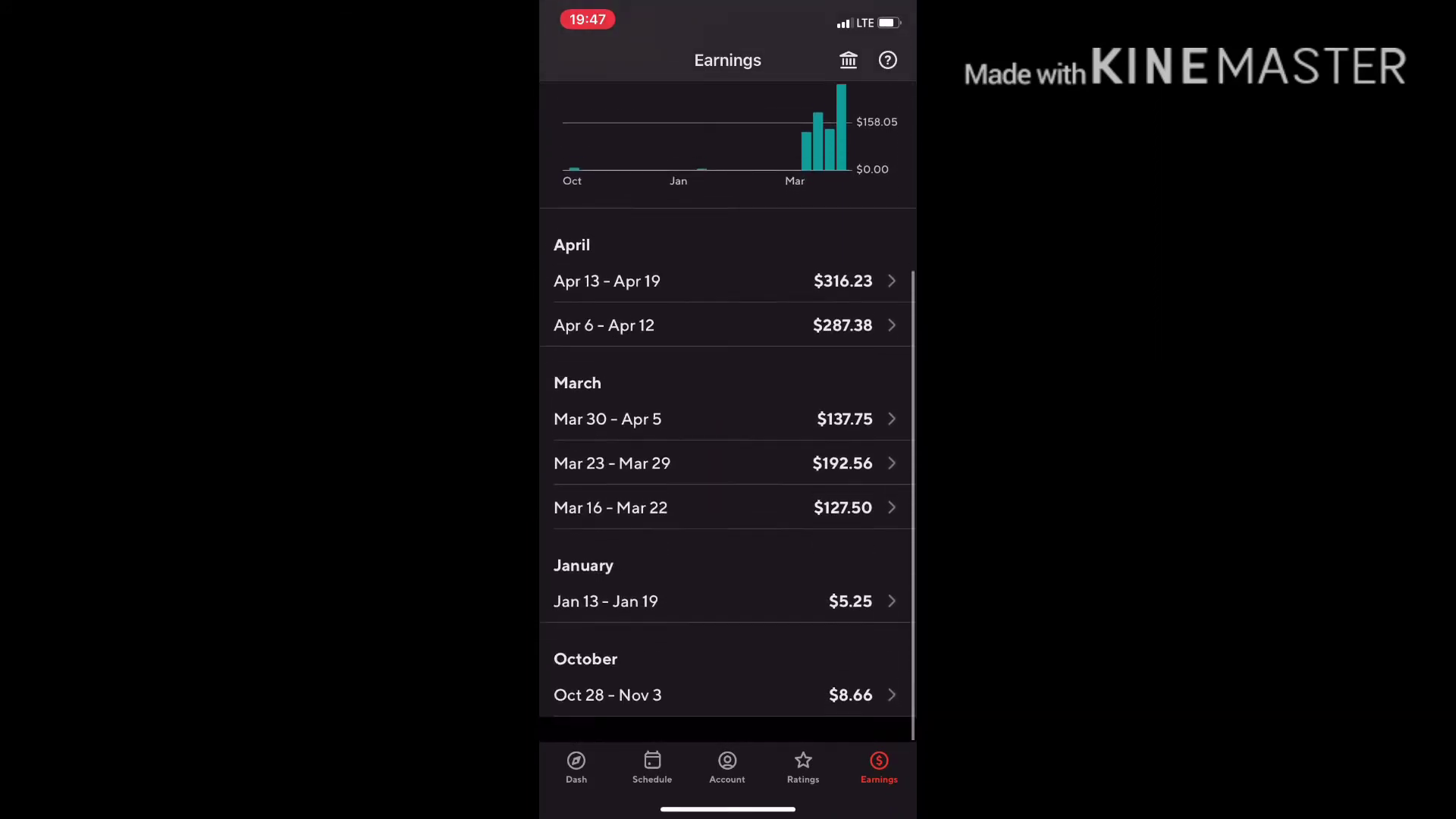
scroll(728, 410, up, 5)
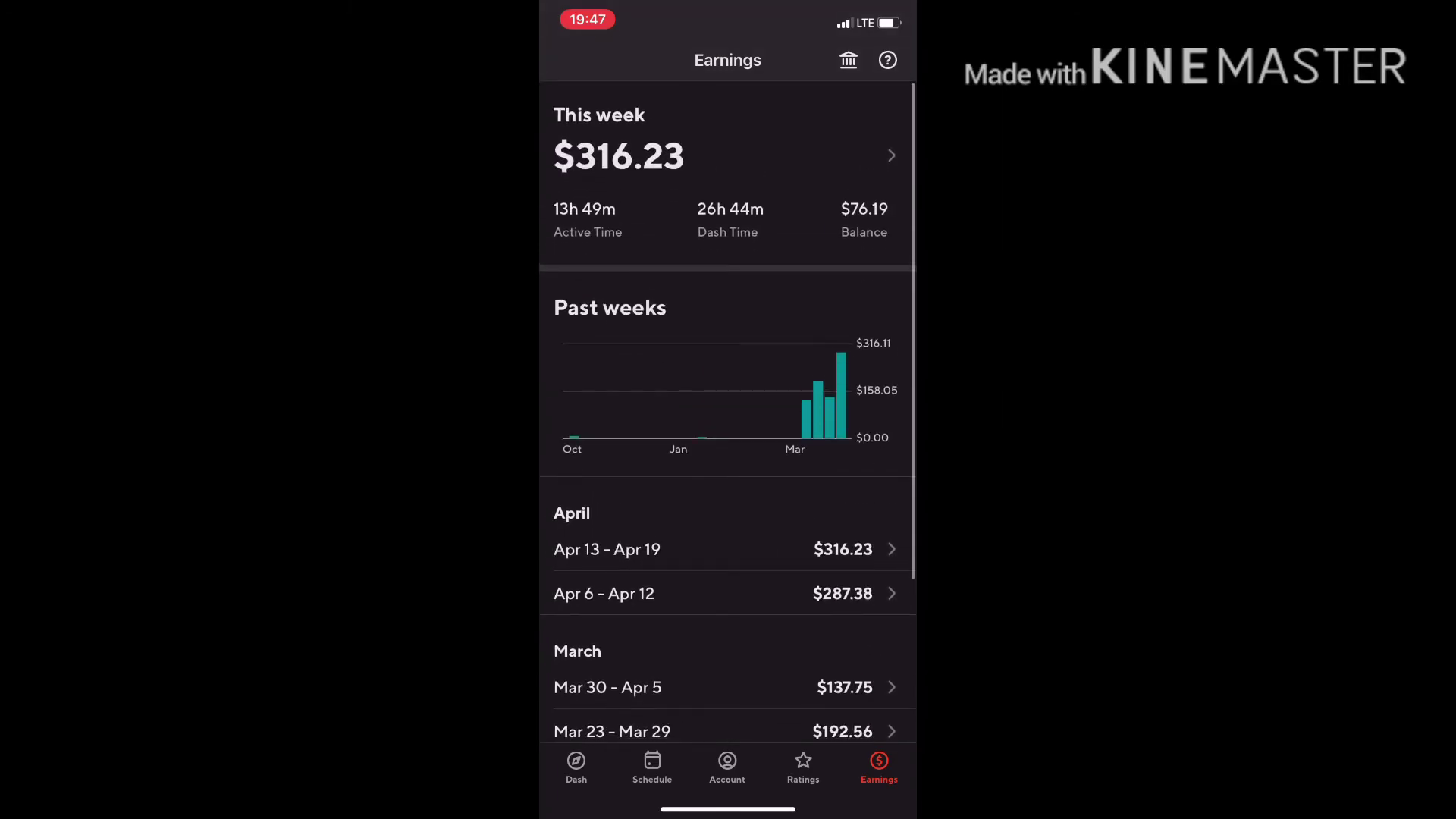